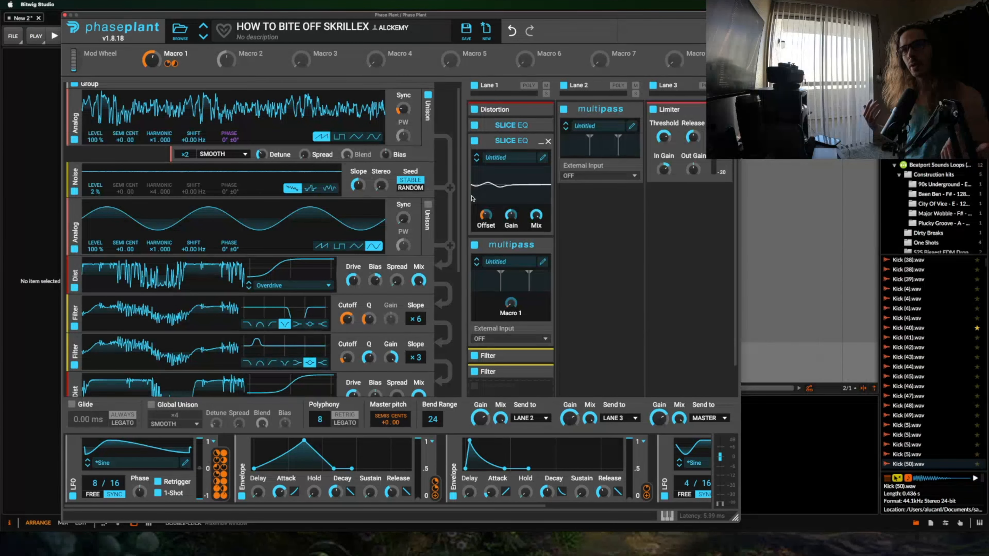
Bypass the Noise generator, sine oscillator, both distortions and both filters, leaving only the saw Analog oscillator active in the Group.
{"action": "left_click", "coordinate": [75, 192]}
{"action": "left_click", "coordinate": [75, 250]}
{"action": "left_click", "coordinate": [75, 288]}
{"action": "left_click", "coordinate": [74, 326]}
{"action": "left_click", "coordinate": [74, 365]}
{"action": "scroll", "coordinate": [75, 338], "scroll_direction": "down", "scroll_amount": 10}
{"action": "left_click", "coordinate": [75, 338]}
{"action": "scroll", "coordinate": [75, 338], "scroll_direction": "up", "scroll_amount": 10}
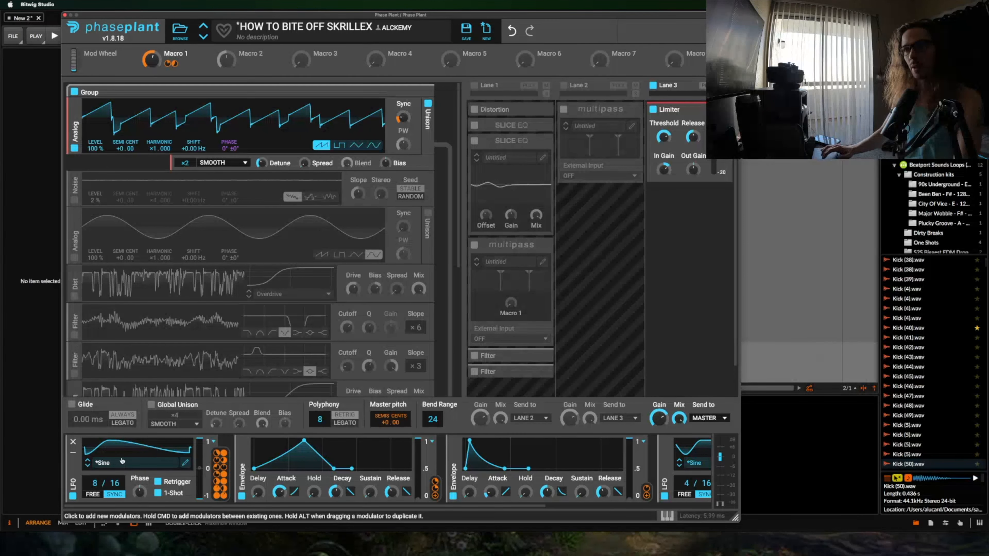
Re-enable the Noise generator, the sine Analog oscillator and the first Overdrive distortion below it.
{"action": "mouse_move", "coordinate": [218, 490]}
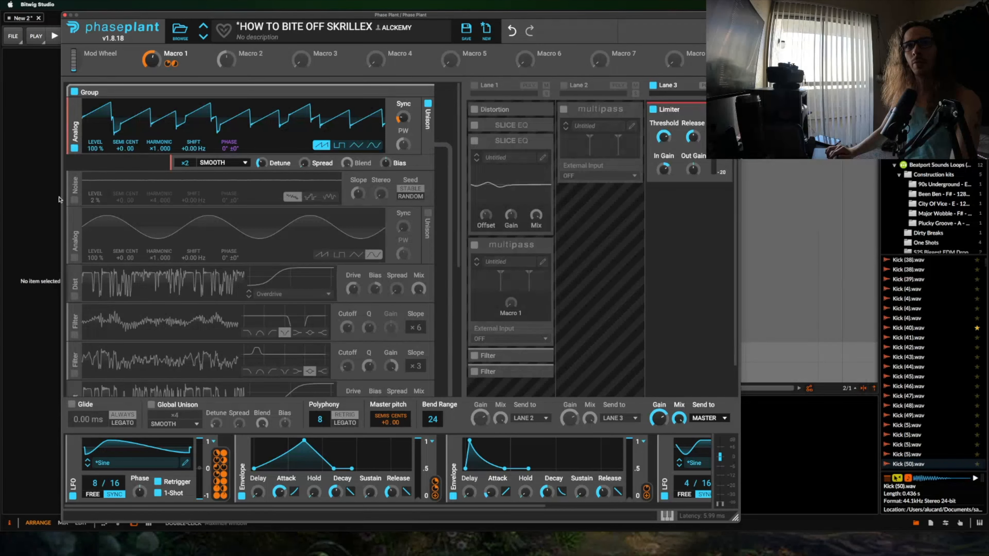
{"action": "left_click", "coordinate": [74, 200]}
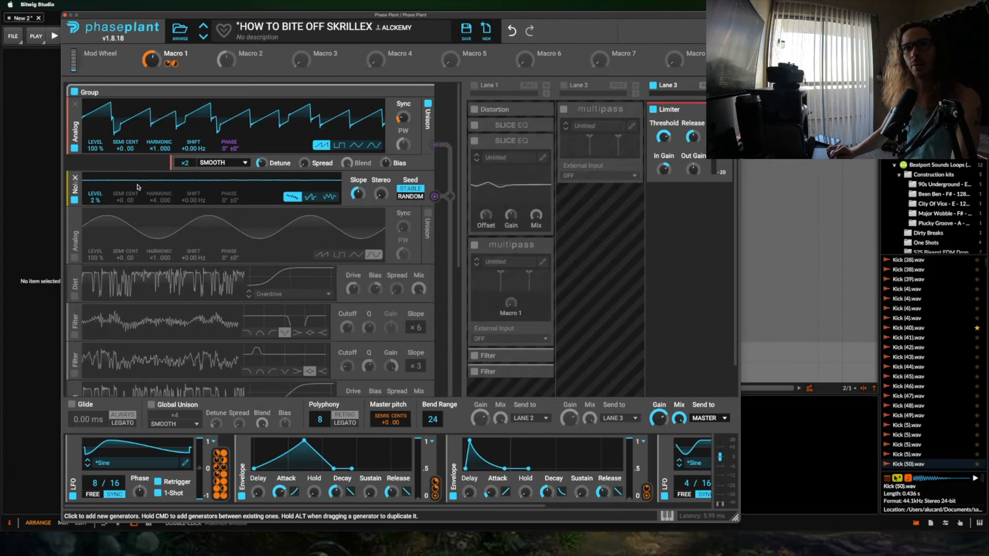
{"action": "left_click", "coordinate": [74, 257]}
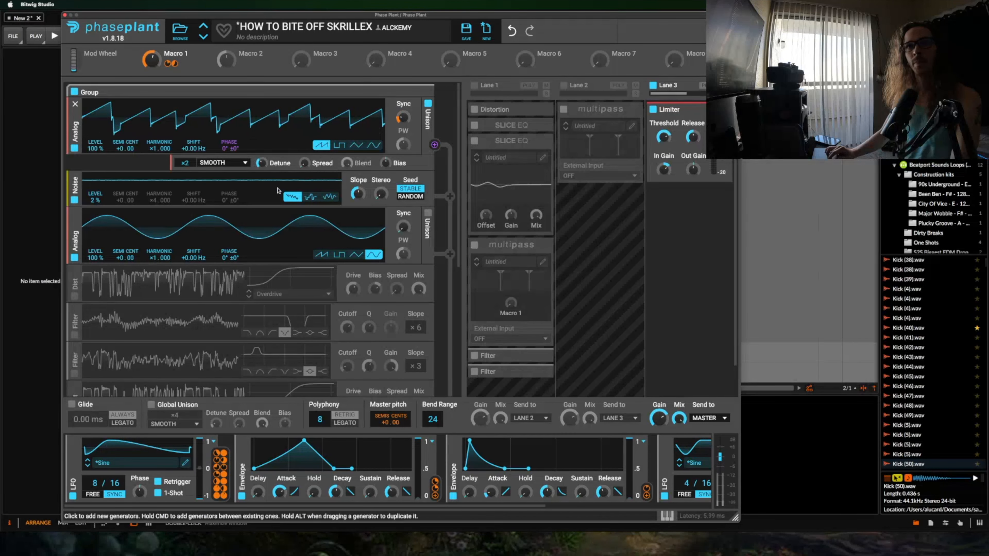
{"action": "left_click", "coordinate": [74, 296]}
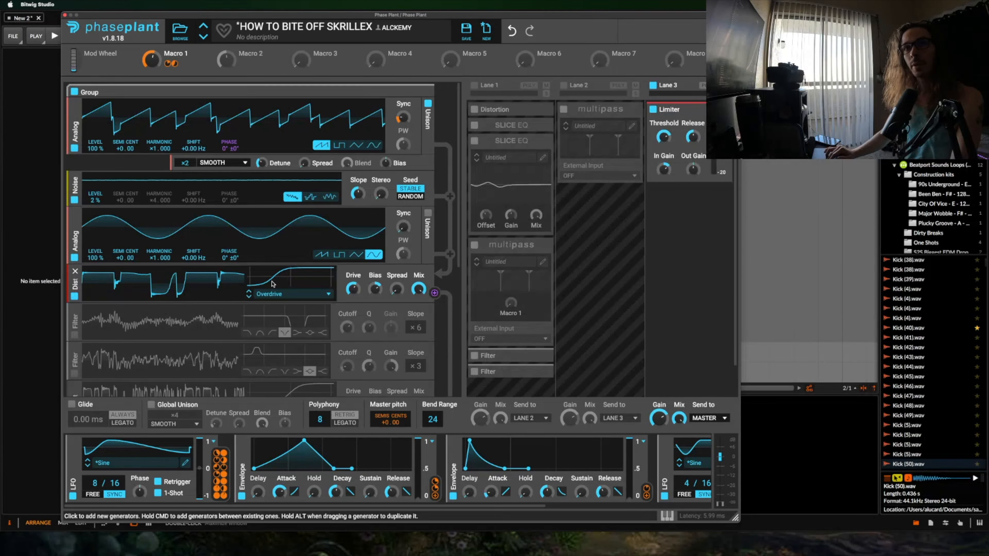
Re-enable the two filters and the second Overdrive distortion in the Group's generator chain.
{"action": "left_click", "coordinate": [75, 334]}
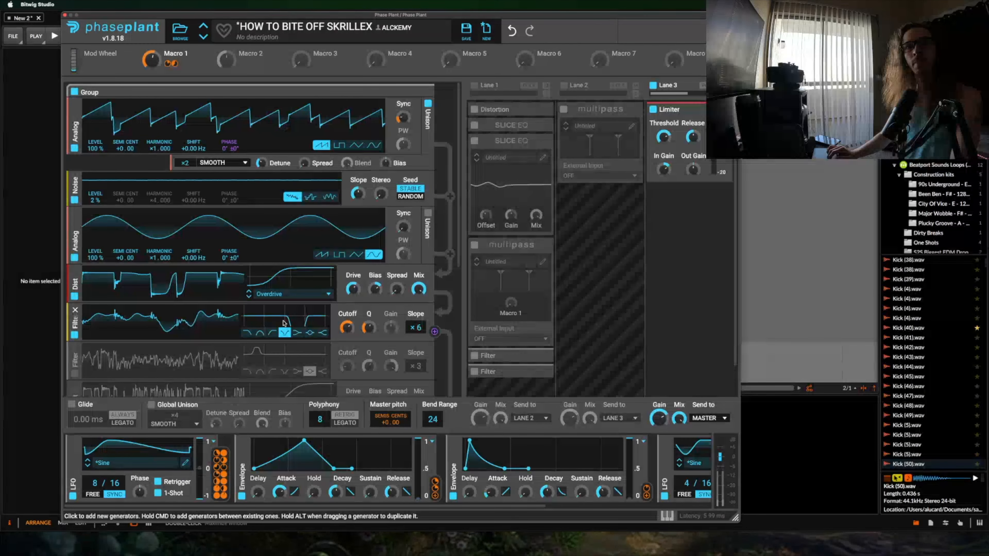
{"action": "left_click", "coordinate": [75, 373]}
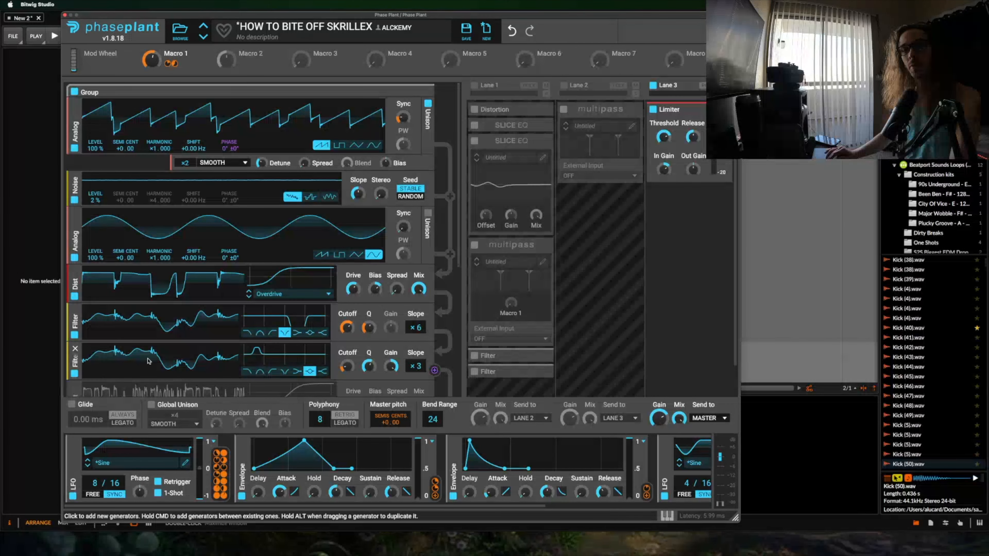
{"action": "scroll", "coordinate": [148, 361], "scroll_direction": "down", "scroll_amount": 2}
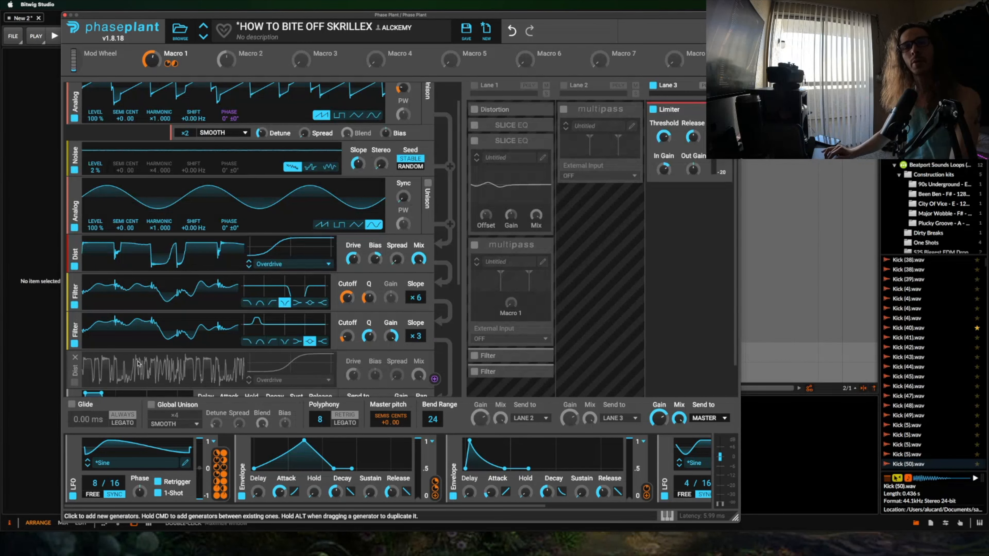
{"action": "scroll", "coordinate": [283, 332], "scroll_direction": "down", "scroll_amount": 3}
{"action": "left_click", "coordinate": [74, 352]}
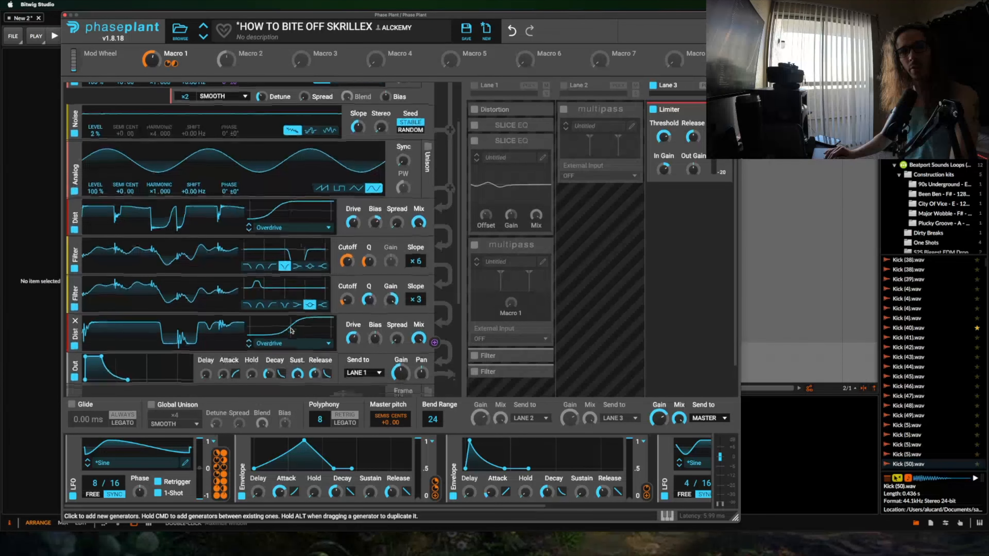
{"action": "scroll", "coordinate": [296, 330], "scroll_direction": "down", "scroll_amount": 1}
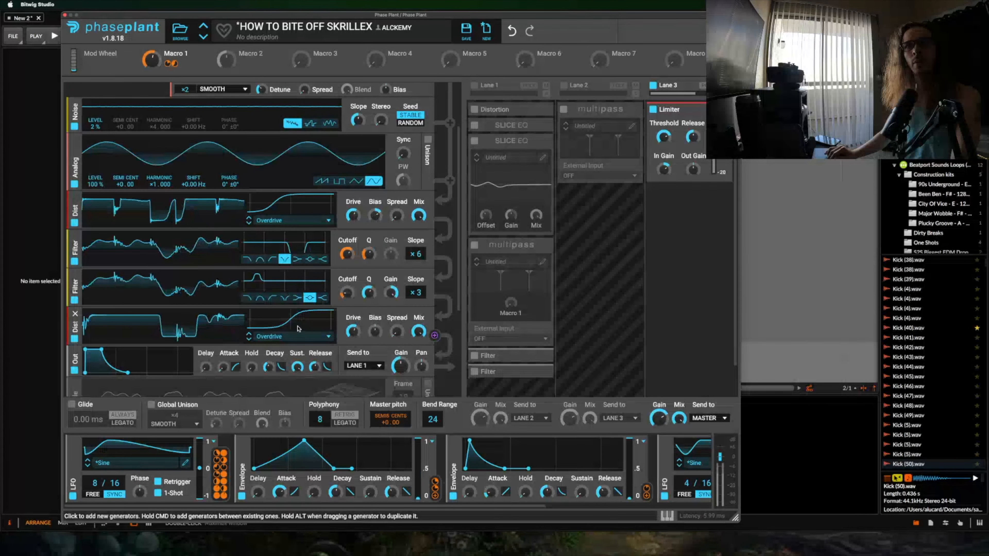
Enable the 02-Modern Talking wavetable oscillator below the output module.
{"action": "scroll", "coordinate": [228, 272], "scroll_direction": "down", "scroll_amount": 6}
{"action": "scroll", "coordinate": [228, 272], "scroll_direction": "down", "scroll_amount": 4}
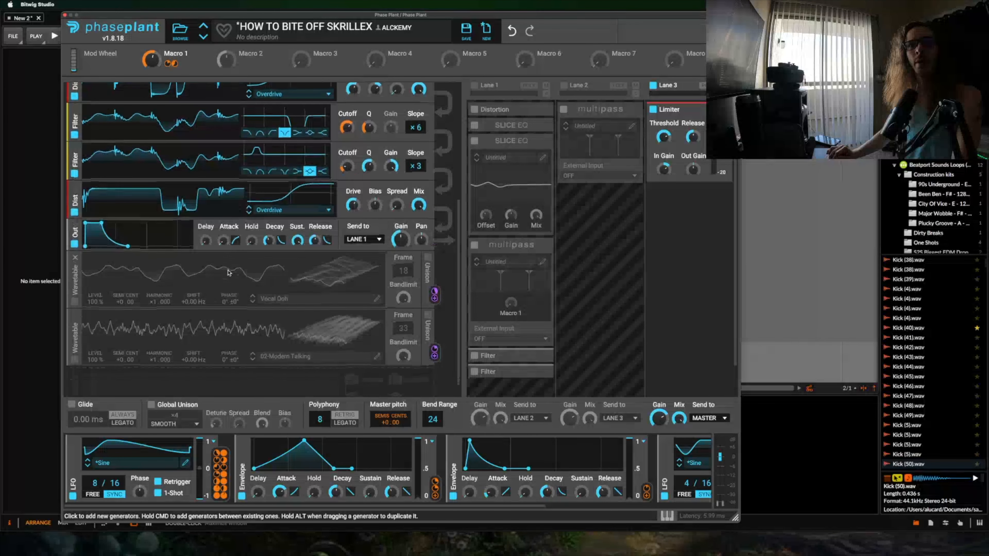
{"action": "left_click", "coordinate": [74, 352]}
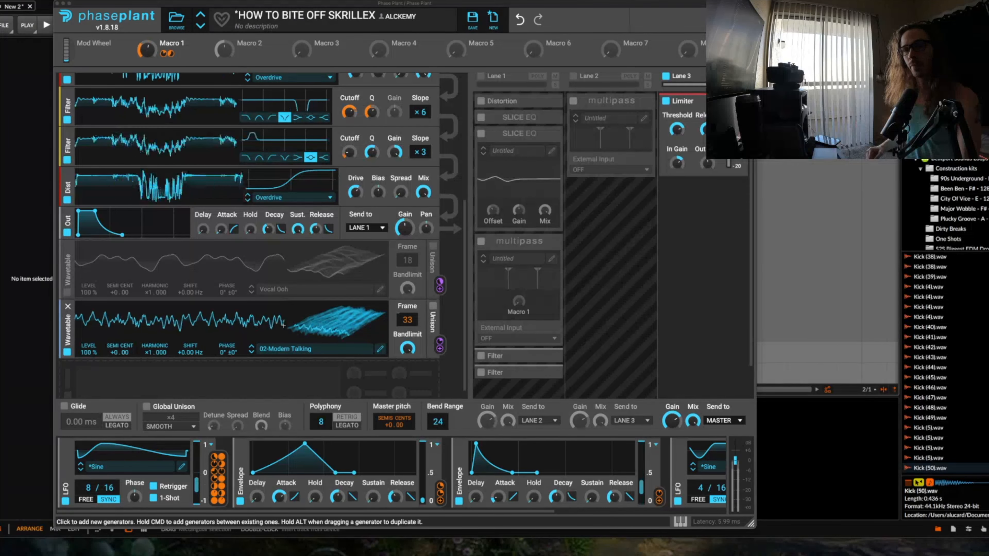
Enable Lane 1 with both Slice EQs, Multipass and both filters bypassed, and view the remaining Distortion effect's settings.
{"action": "scroll", "coordinate": [270, 179], "scroll_direction": "up", "scroll_amount": 2}
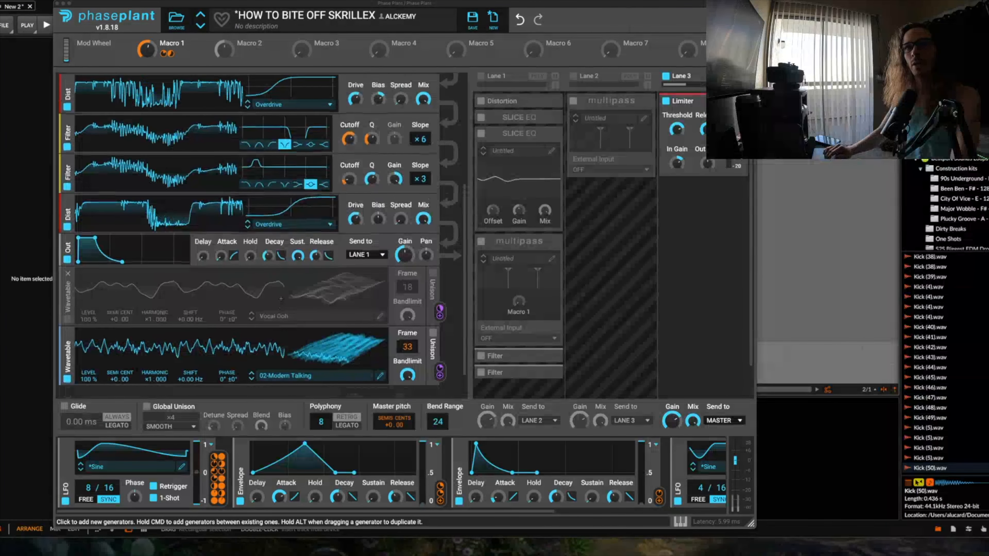
{"action": "scroll", "coordinate": [270, 180], "scroll_direction": "up", "scroll_amount": 6}
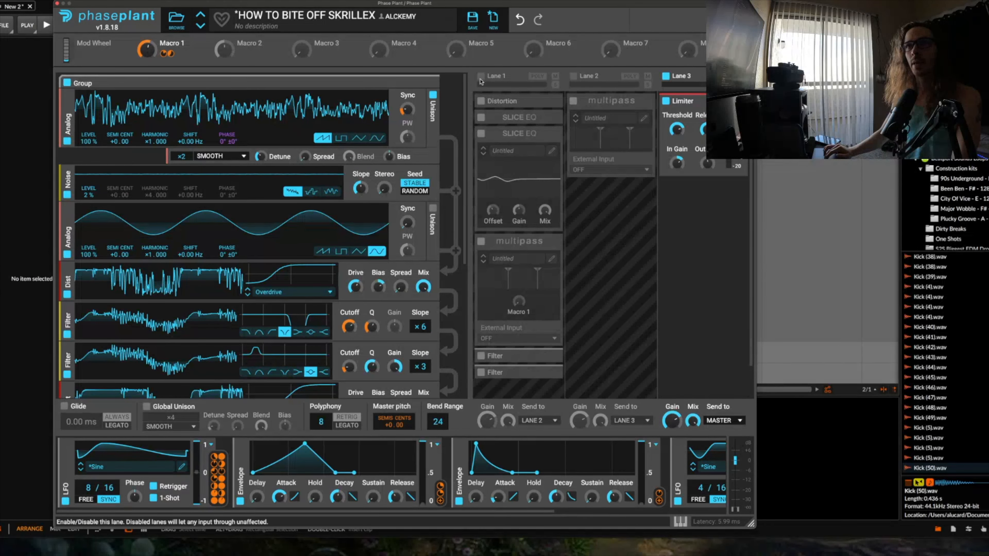
{"action": "left_click", "coordinate": [480, 75]}
{"action": "left_click", "coordinate": [482, 117]}
{"action": "left_click", "coordinate": [482, 134]}
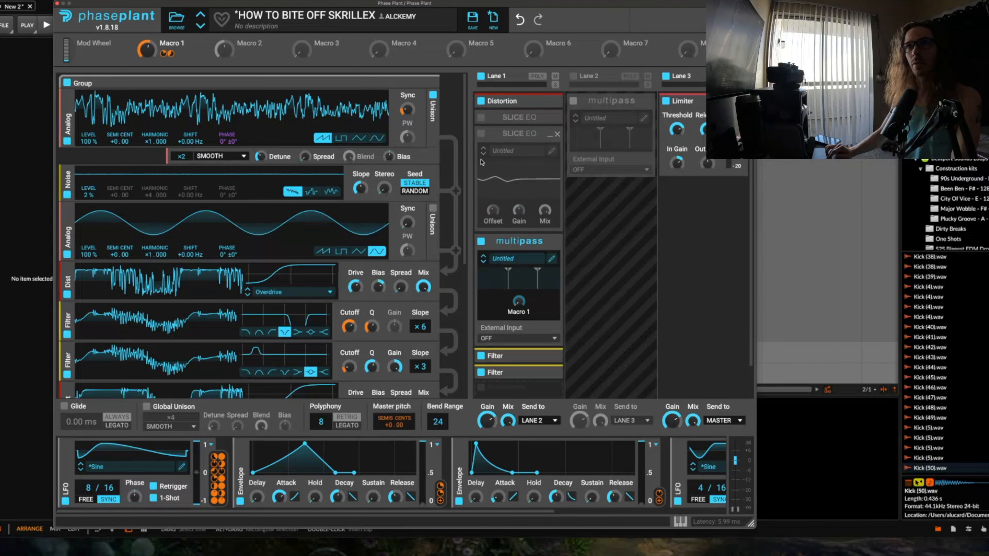
{"action": "left_click", "coordinate": [481, 241]}
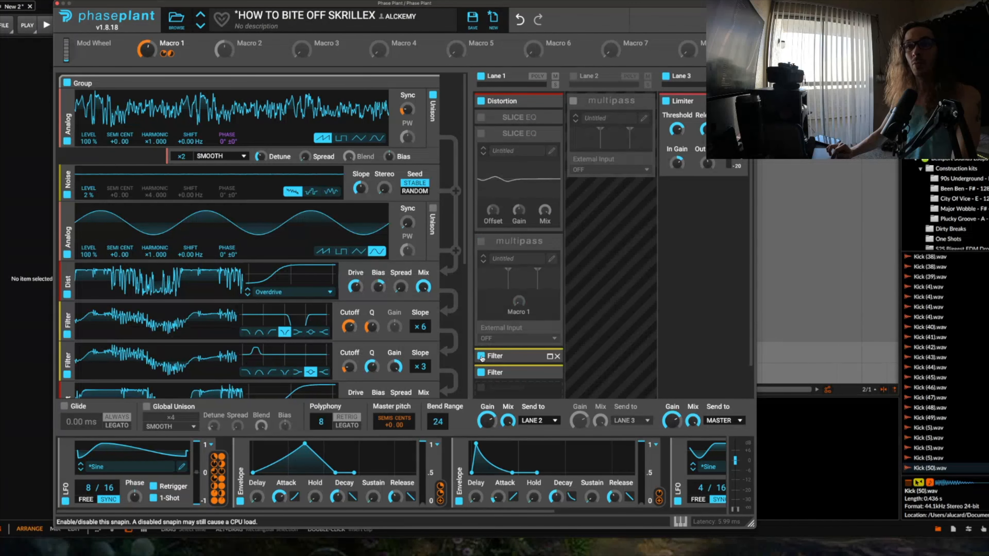
{"action": "left_click", "coordinate": [482, 356]}
{"action": "left_click", "coordinate": [482, 373]}
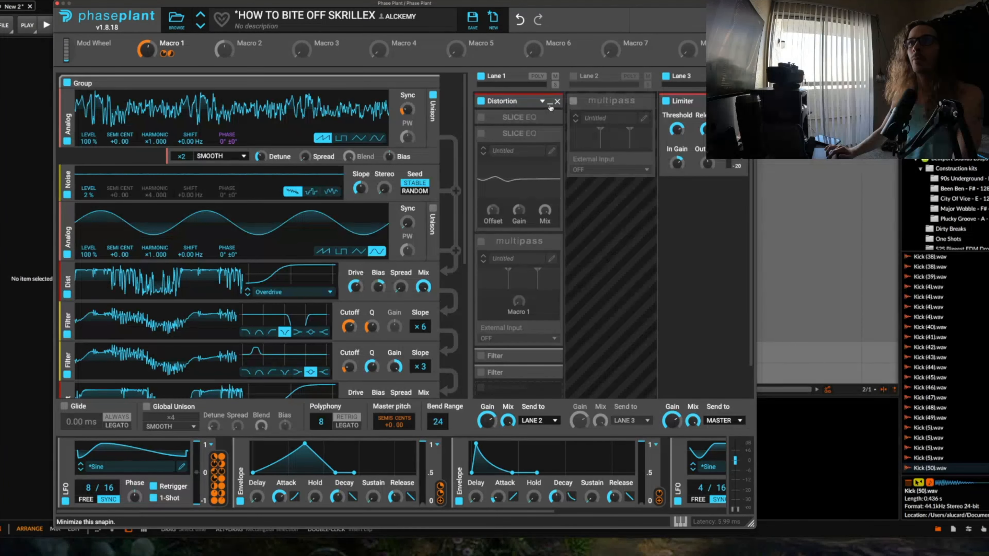
{"action": "left_click", "coordinate": [506, 100]}
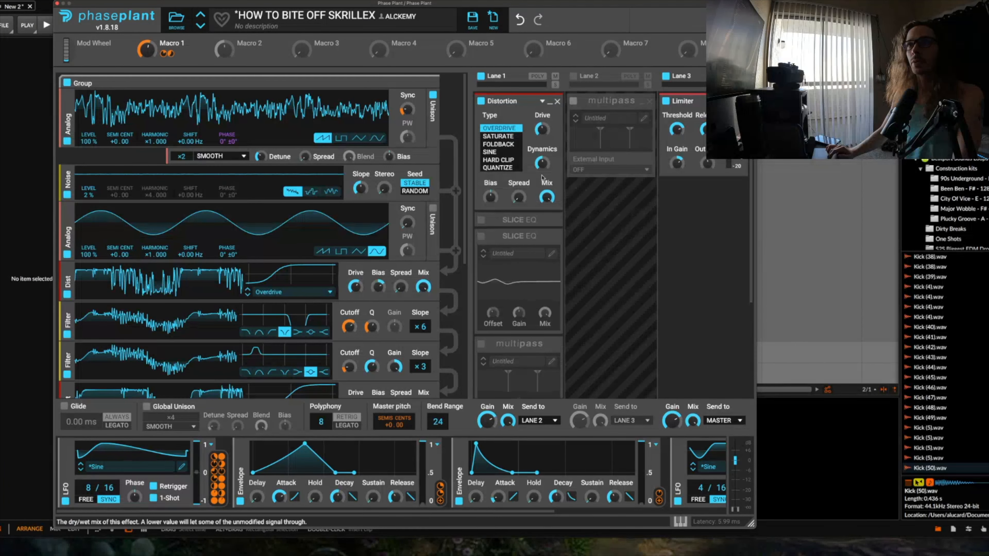
{"action": "left_click", "coordinate": [550, 103]}
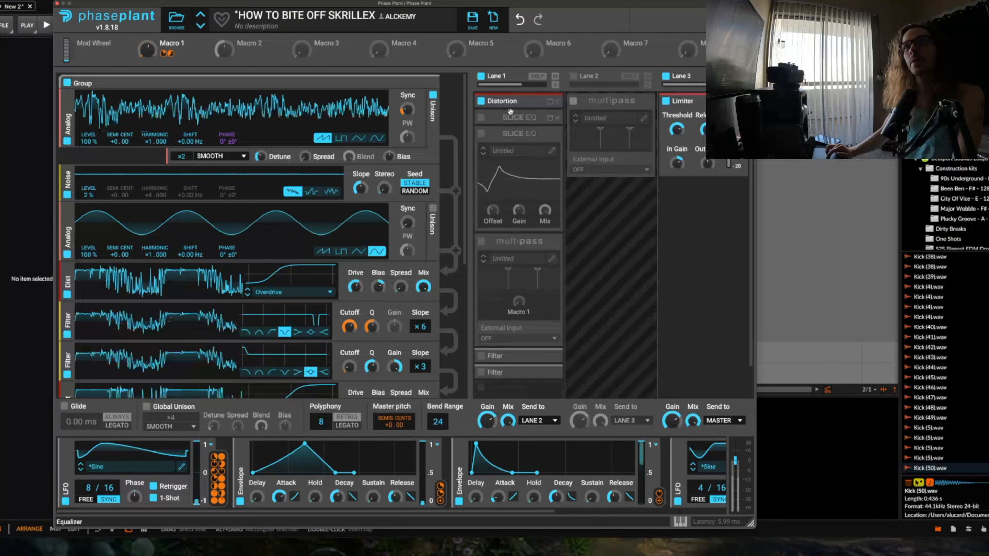
Enable both Slice EQs in Lane 1, viewing the first one's curve and filter list in its editor.
{"action": "left_click", "coordinate": [482, 119]}
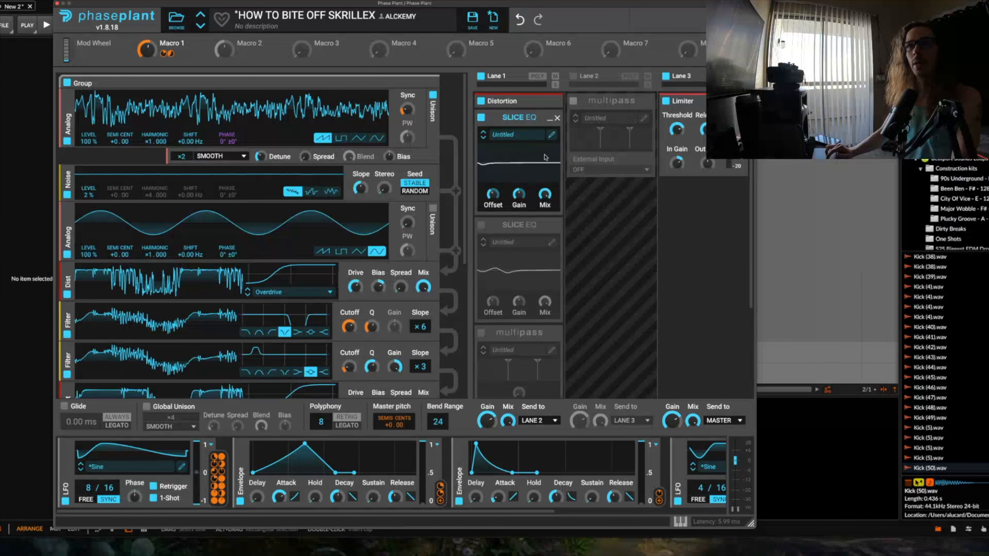
{"action": "left_click", "coordinate": [552, 134]}
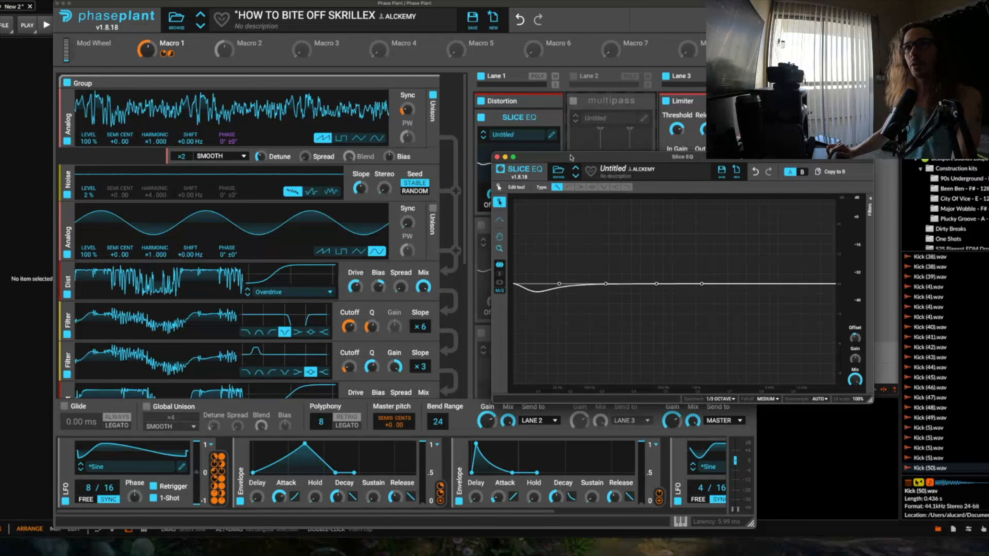
{"action": "left_click_drag", "start_coordinate": [570, 157], "coordinate": [455, 37]}
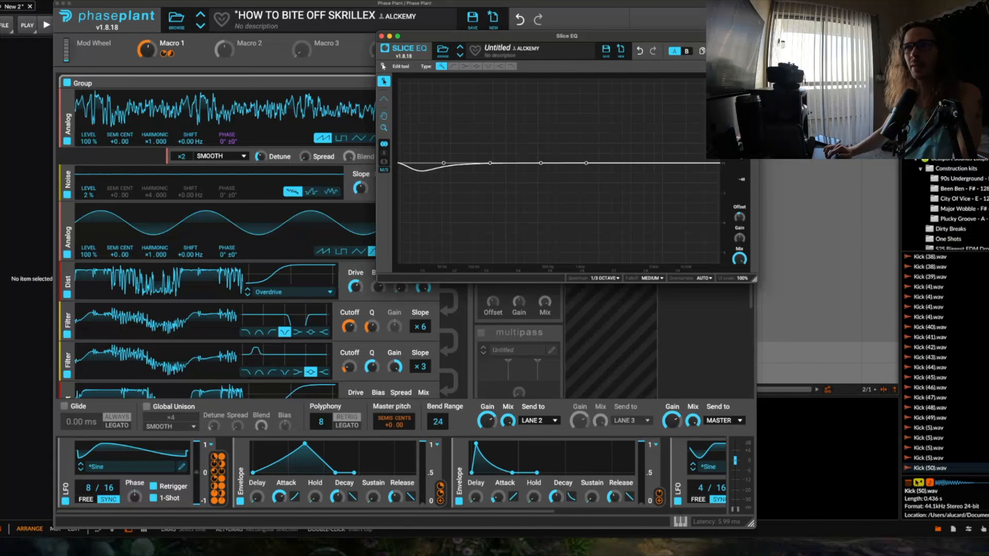
{"action": "left_click", "coordinate": [754, 77]}
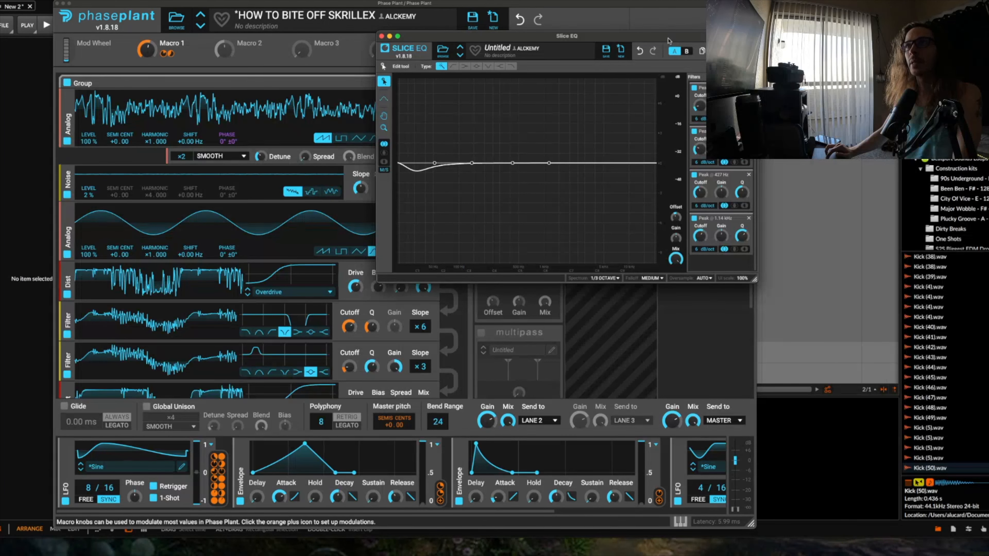
{"action": "left_click_drag", "start_coordinate": [662, 38], "coordinate": [503, 96]}
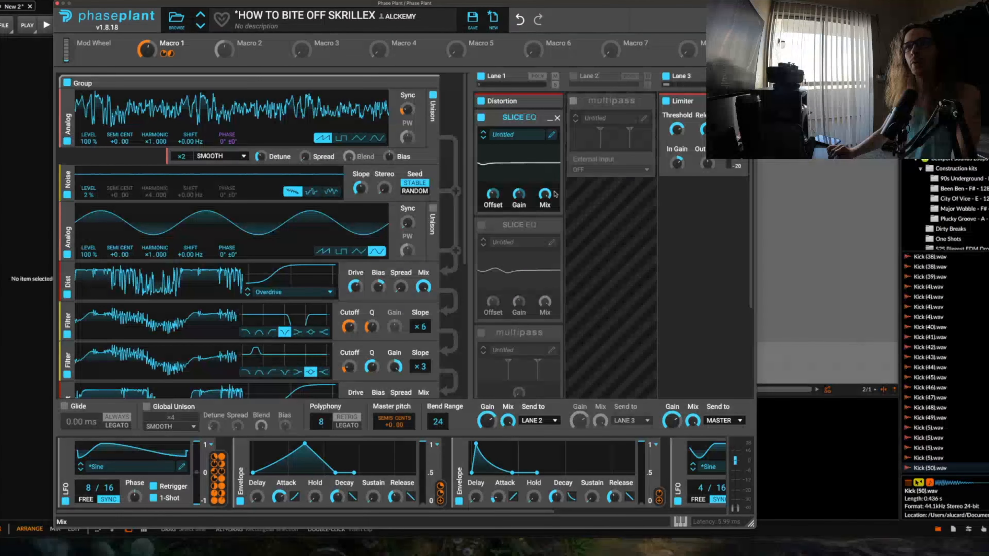
{"action": "left_click", "coordinate": [481, 225]}
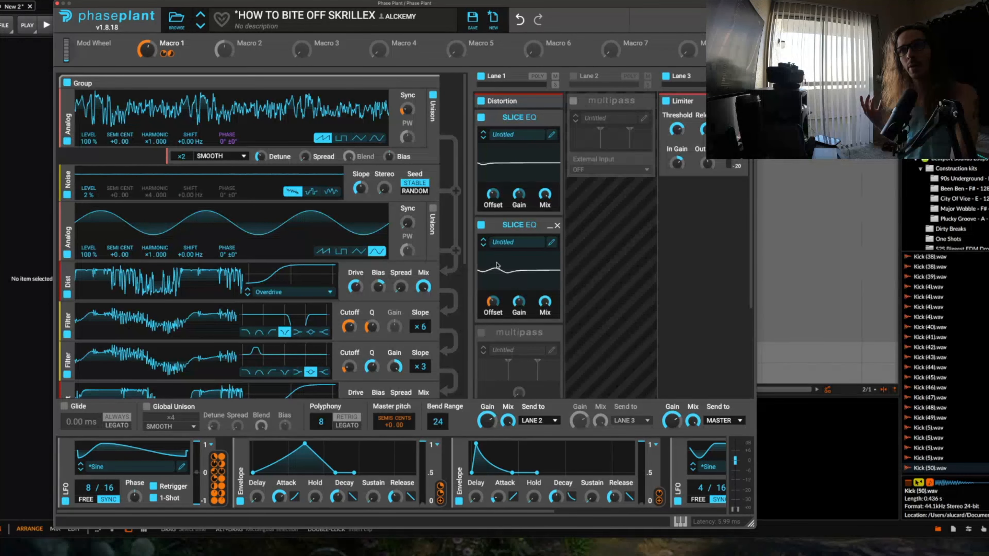
{"action": "mouse_move", "coordinate": [492, 312]}
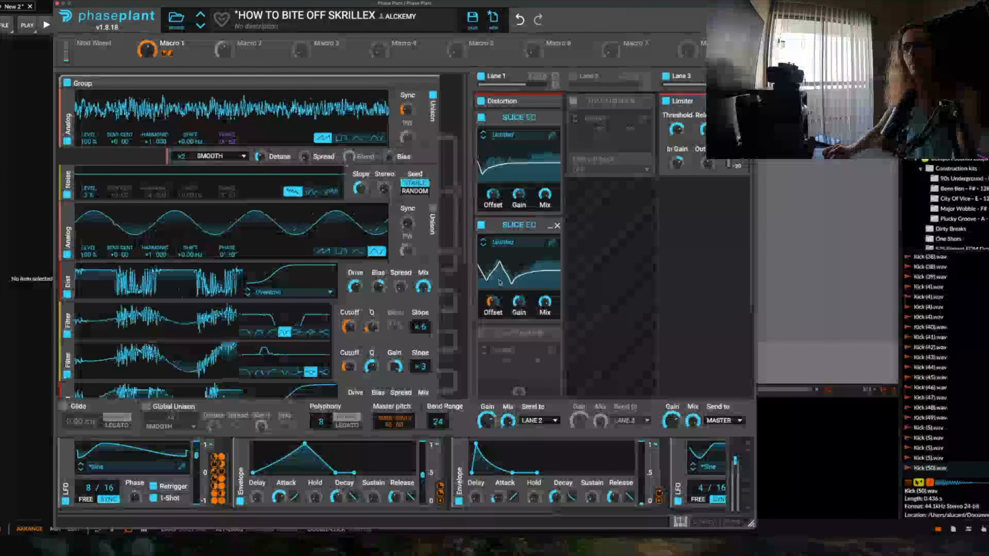
Enable Multipass in Lane 1 and view the Phaser, Flanger and Bitcrush effects on its bands in the editor.
{"action": "scroll", "coordinate": [506, 277], "scroll_direction": "down", "scroll_amount": 3}
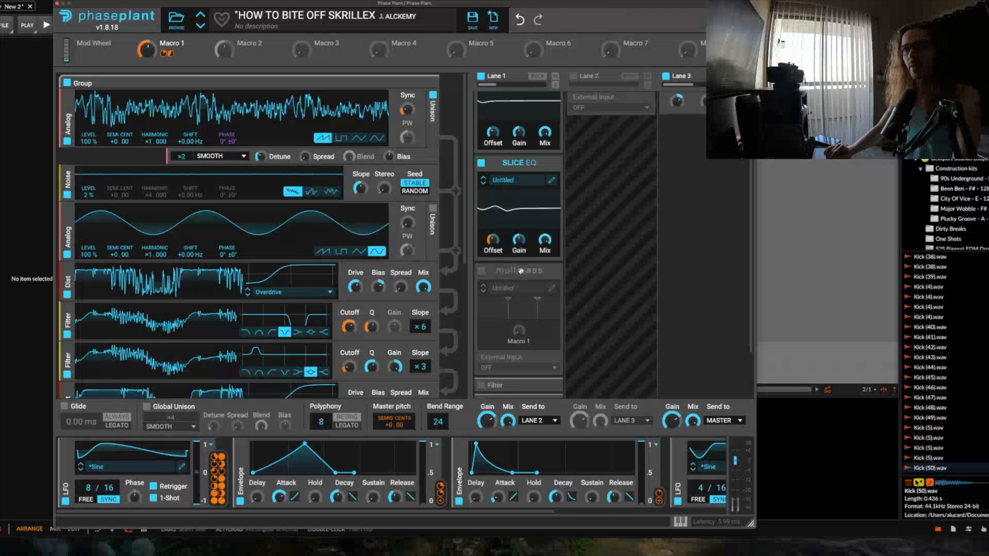
{"action": "left_click", "coordinate": [481, 270]}
{"action": "left_click", "coordinate": [551, 288]}
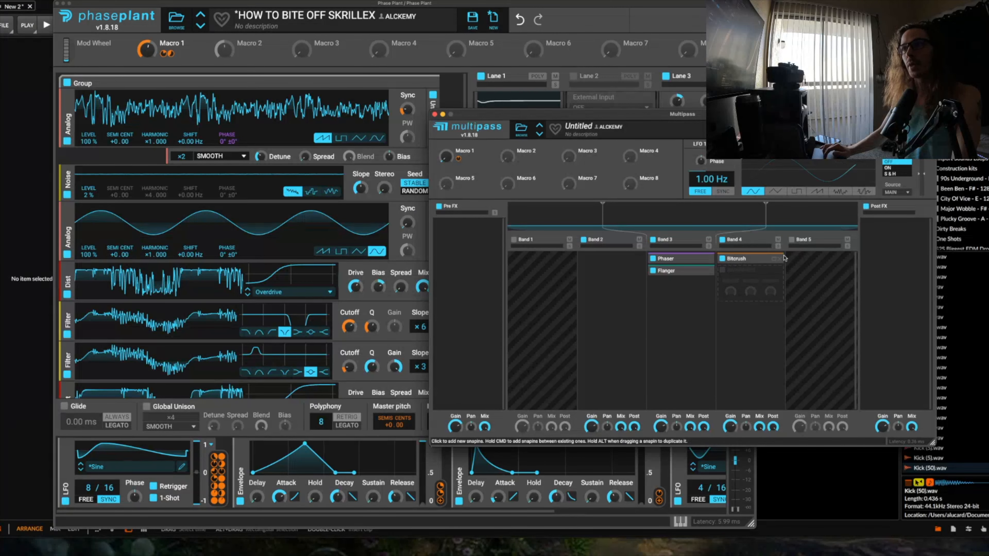
{"action": "left_click", "coordinate": [773, 260]}
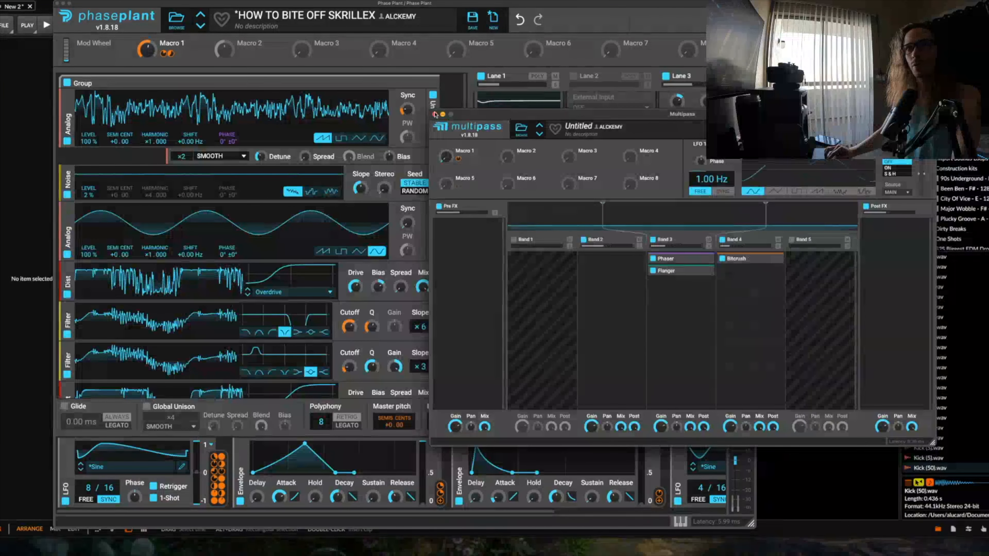
{"action": "left_click", "coordinate": [434, 114]}
Enable the first Filter below Multipass in Lane 1 and show its cutoff, Q and slope settings.
{"action": "scroll", "coordinate": [517, 230], "scroll_direction": "down", "scroll_amount": 3}
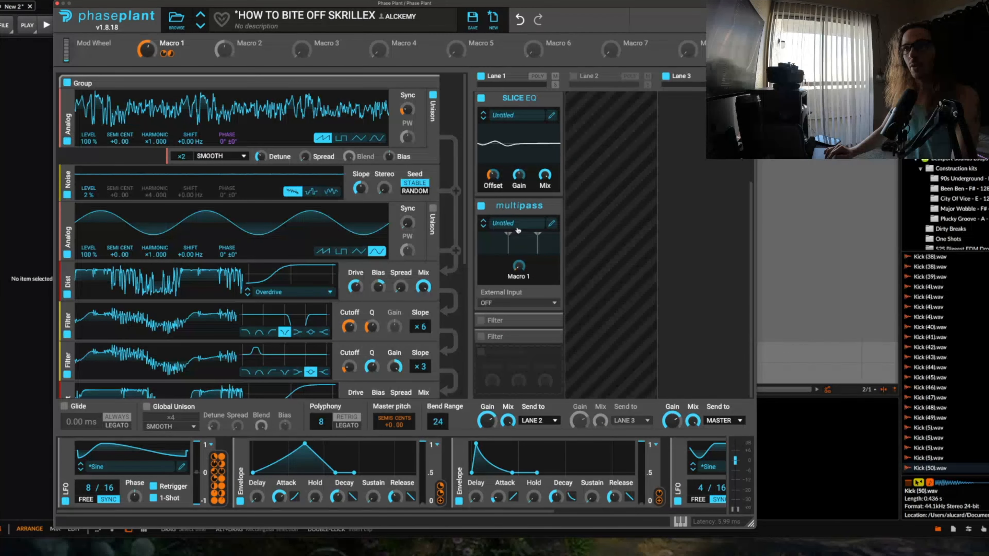
{"action": "left_click", "coordinate": [549, 321]}
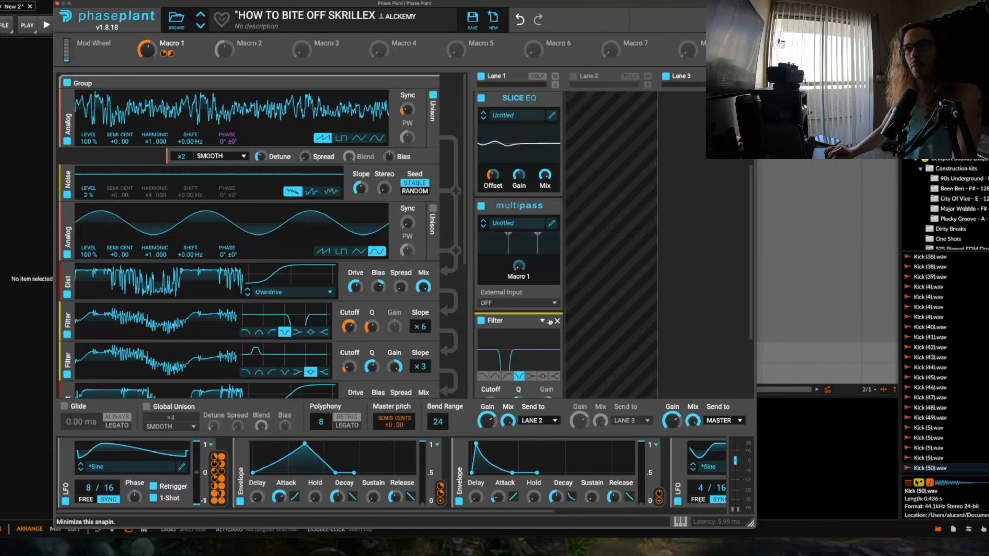
{"action": "scroll", "coordinate": [550, 322], "scroll_direction": "down", "scroll_amount": 2}
{"action": "scroll", "coordinate": [549, 322], "scroll_direction": "down", "scroll_amount": 3}
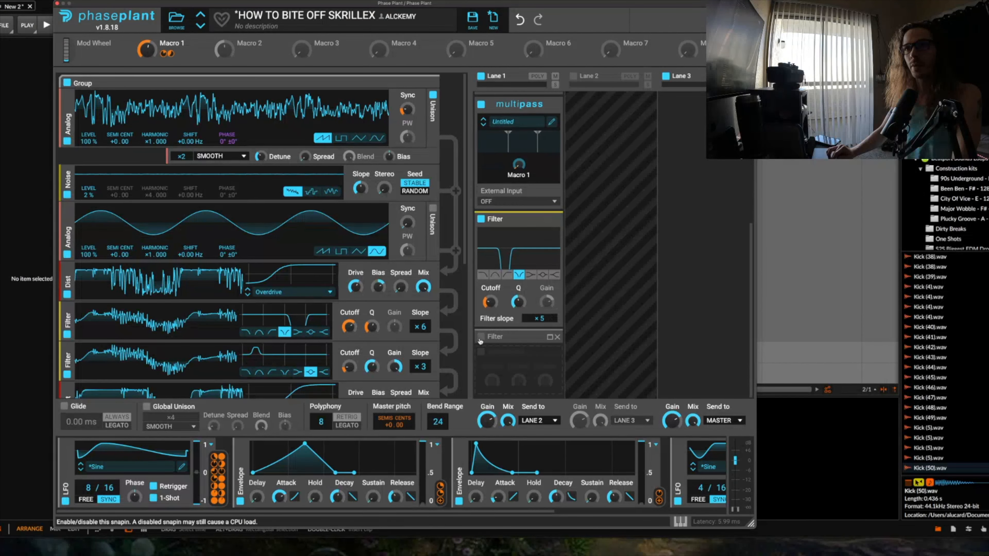